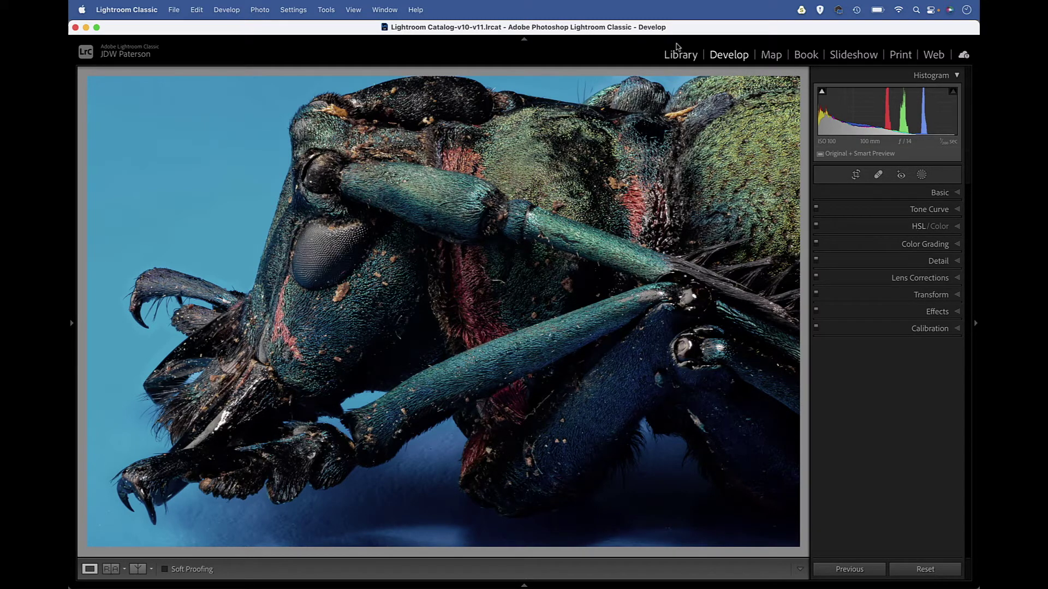
# Look through the Hue, Saturation and Luminance views of the HSL/Color adjustments, ending with all three groups shown together
pyautogui.click(956, 228)
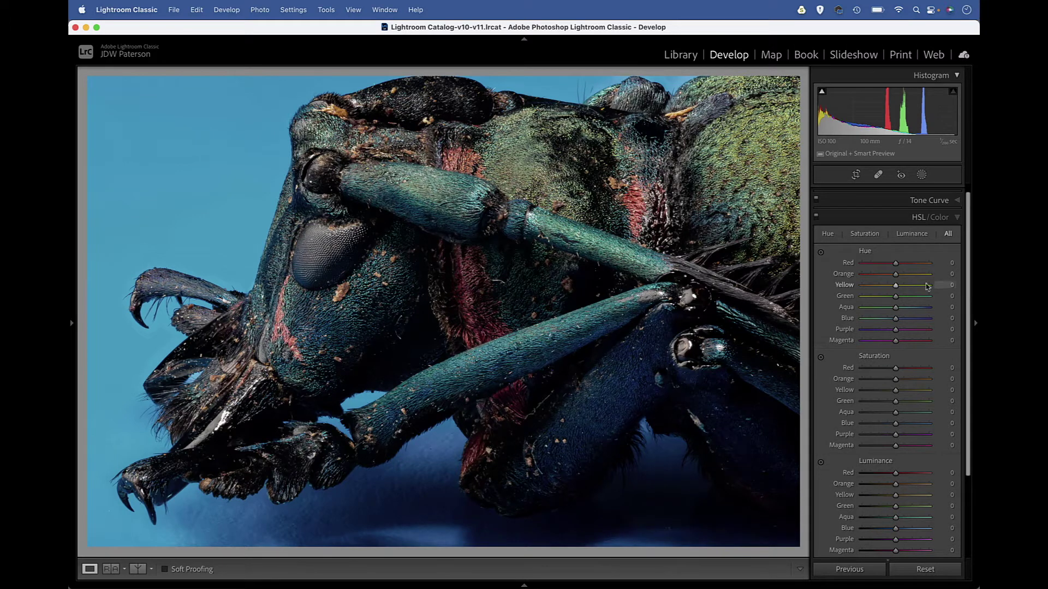
pyautogui.click(827, 235)
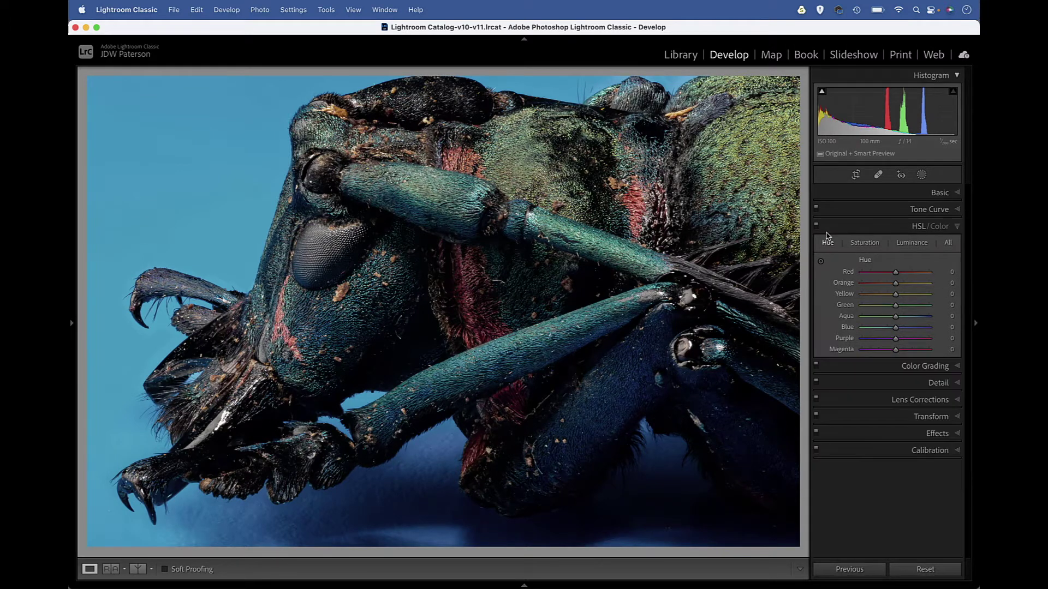
pyautogui.click(863, 244)
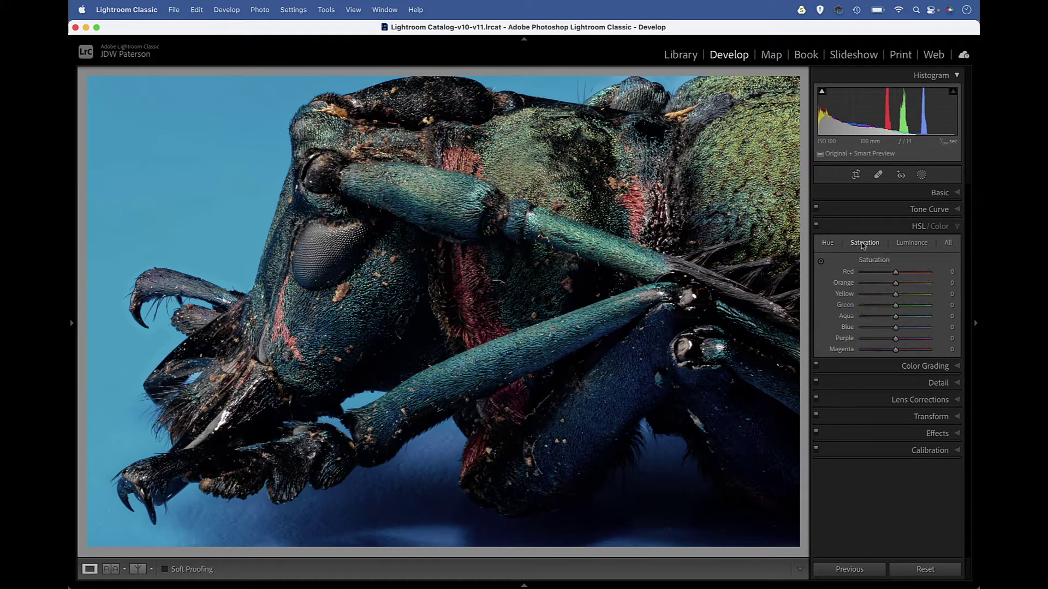
pyautogui.click(908, 247)
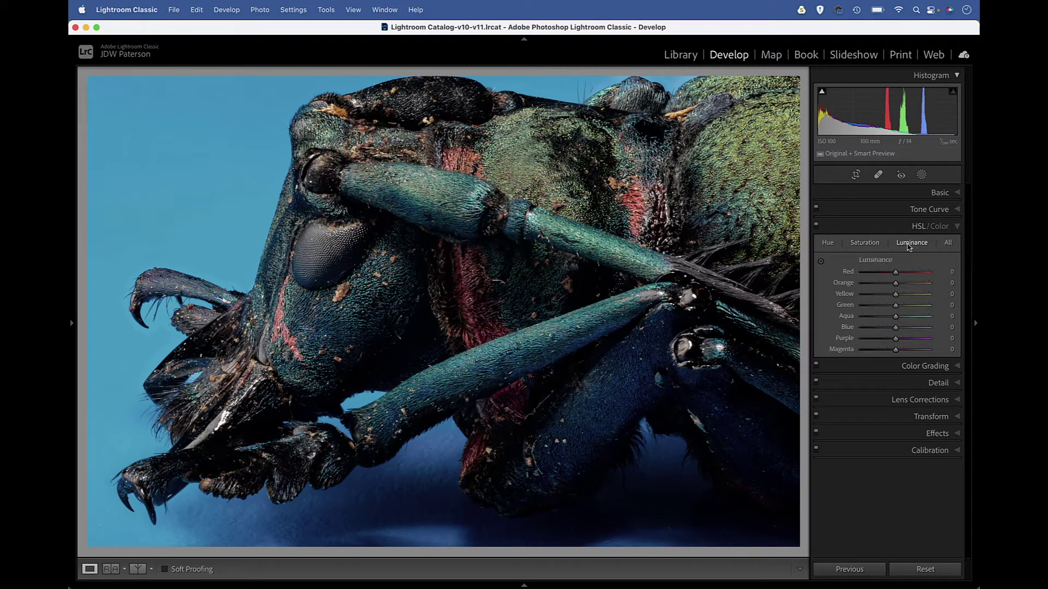
pyautogui.click(949, 245)
# Set Blue luminance to −22 and Red saturation to +13 in the HSL adjustments, trying Red at +100 along the way
pyautogui.moveTo(968, 248); pyautogui.dragTo(969, 269)
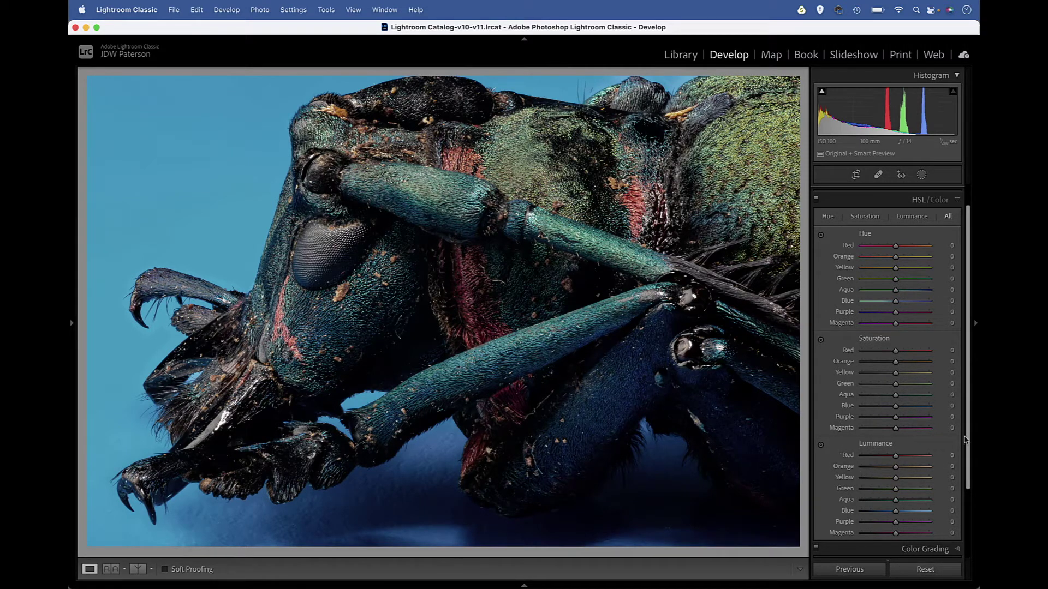
pyautogui.scroll(-2, 967, 439)
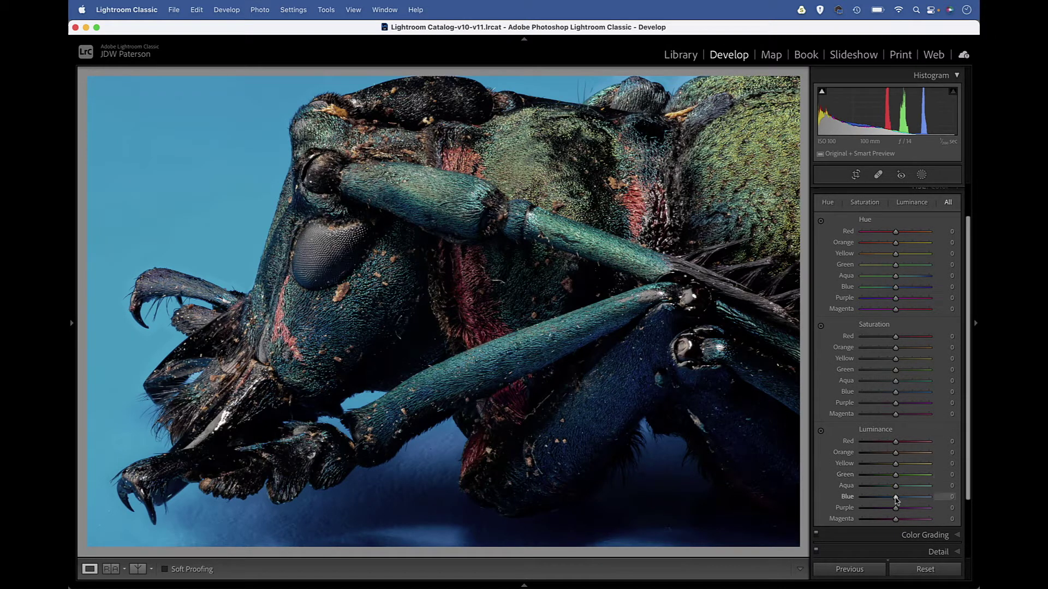
pyautogui.moveTo(895, 497)
pyautogui.mouseDown()
pyautogui.moveTo(866, 502)
pyautogui.moveTo(940, 503)
pyautogui.moveTo(888, 503)
pyautogui.mouseUp()
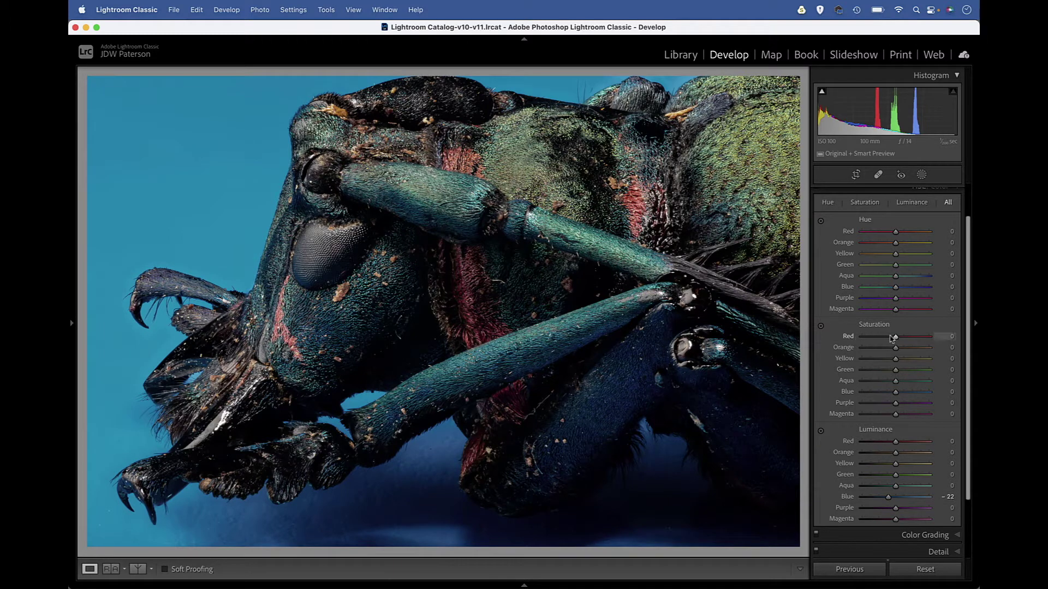
pyautogui.moveTo(899, 339); pyautogui.dragTo(930, 339)
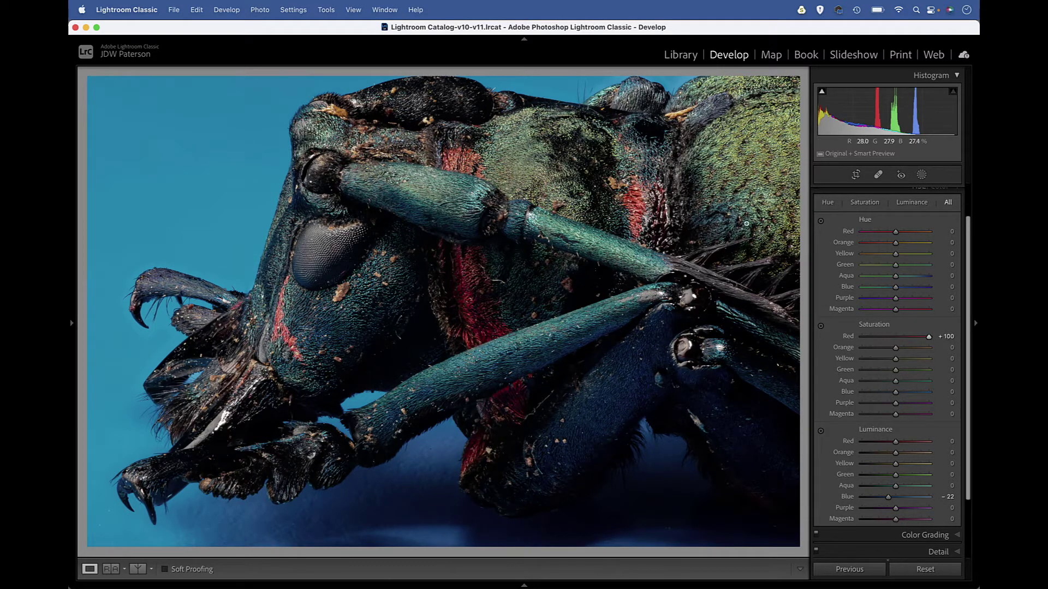
pyautogui.moveTo(930, 339); pyautogui.dragTo(900, 346)
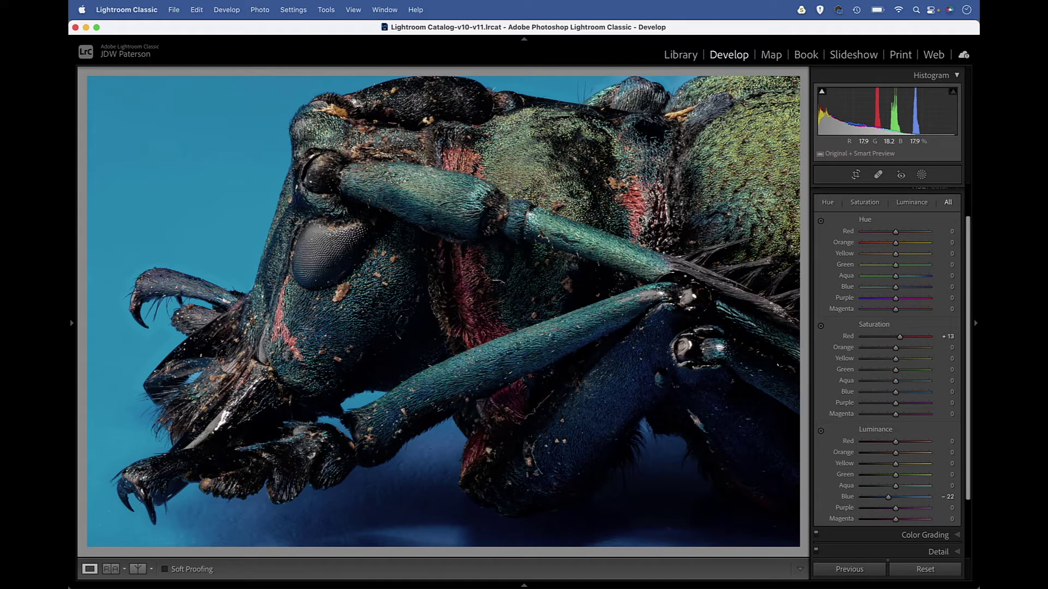
# Shift the blue background's hue with the targeted adjustment tool, setting Aqua to −18 and Blue to +28
pyautogui.scroll(-1, 897, 360)
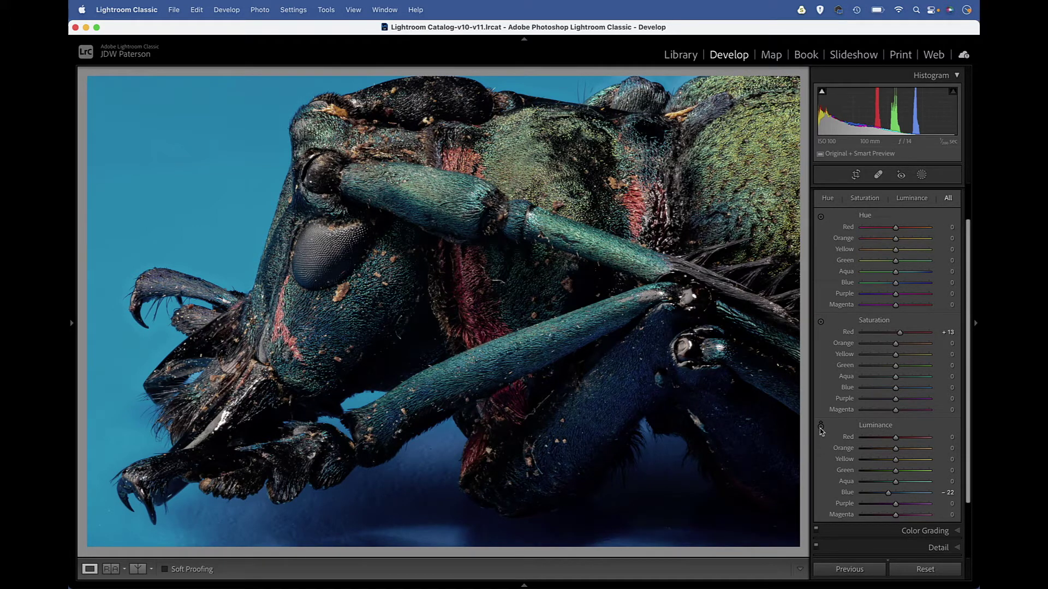
pyautogui.click(821, 217)
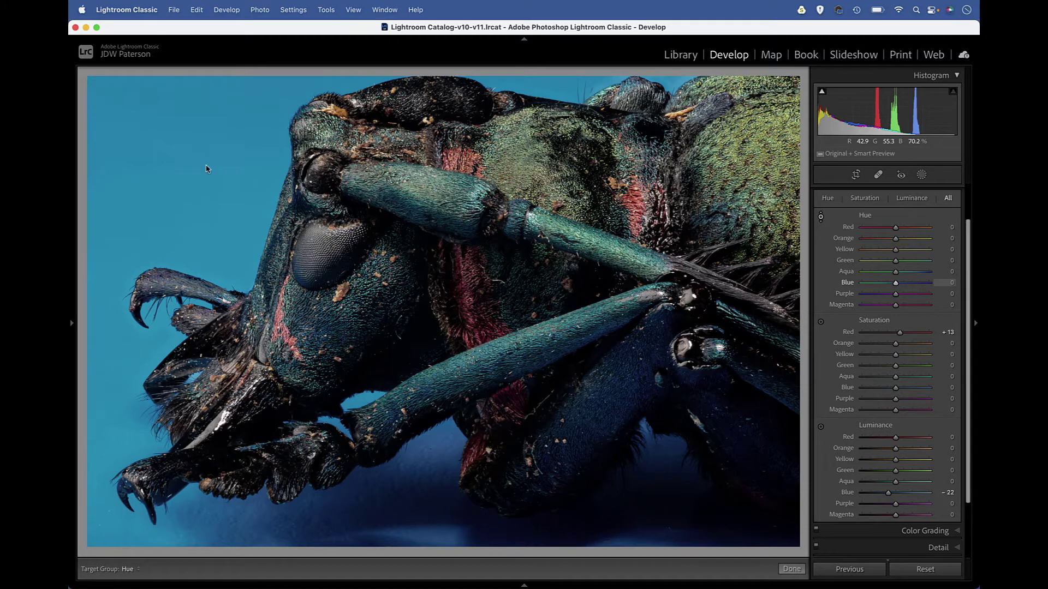
pyautogui.moveTo(235, 179)
pyautogui.mouseDown()
pyautogui.moveTo(235, 256)
pyautogui.moveTo(234, 158)
pyautogui.moveTo(235, 235)
pyautogui.moveTo(235, 164)
pyautogui.moveTo(234, 218)
pyautogui.moveTo(234, 176)
pyautogui.mouseUp()
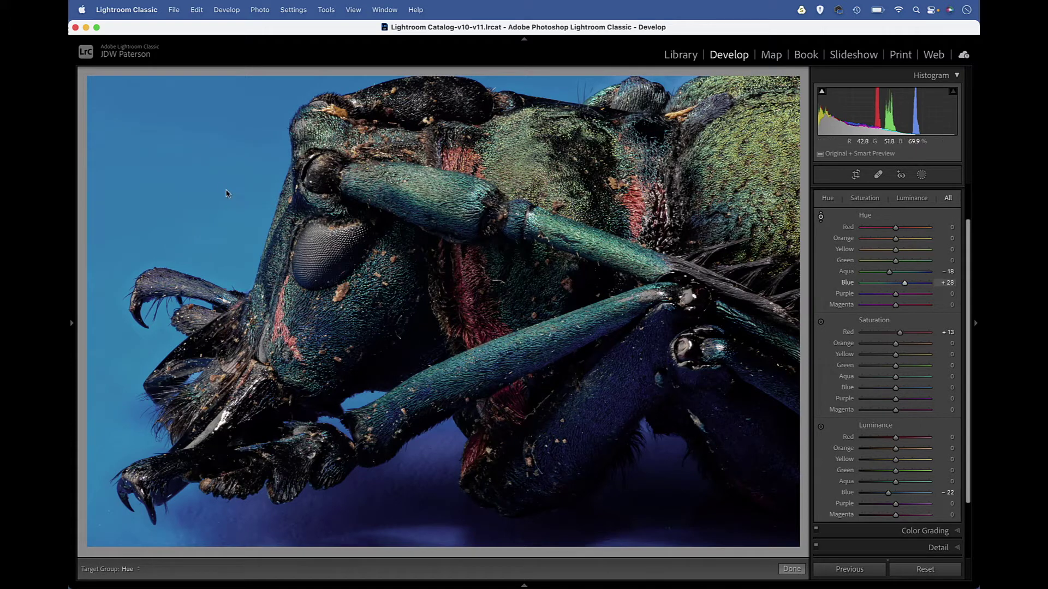
# Boost saturation with targeted adjustment: the blue background to Aqua +15 and Blue +63, the green shell to Yellow +58 and Green +73
pyautogui.click(821, 323)
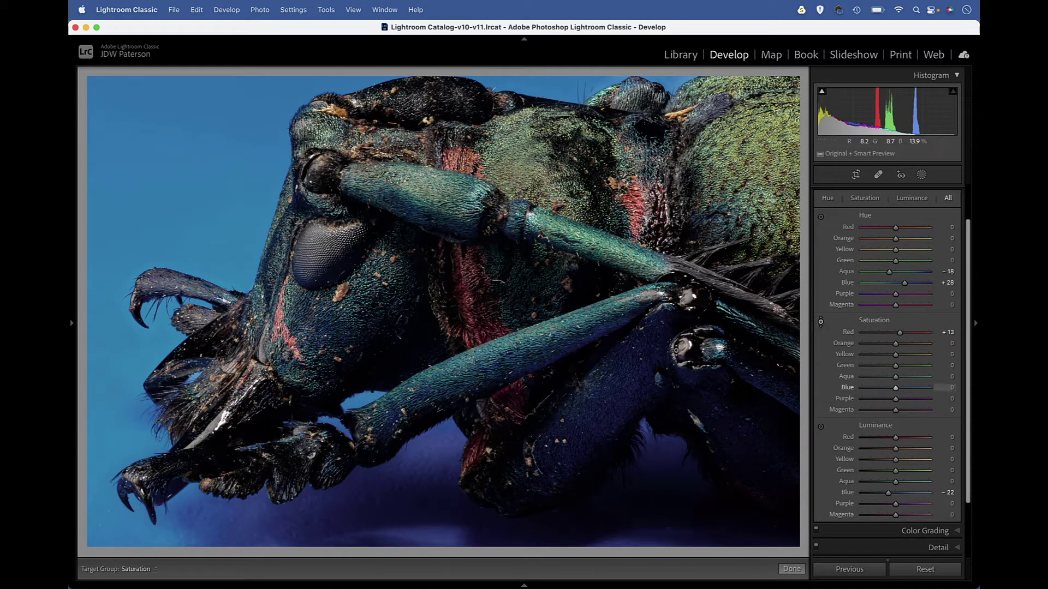
pyautogui.moveTo(234, 190); pyautogui.dragTo(234, 118)
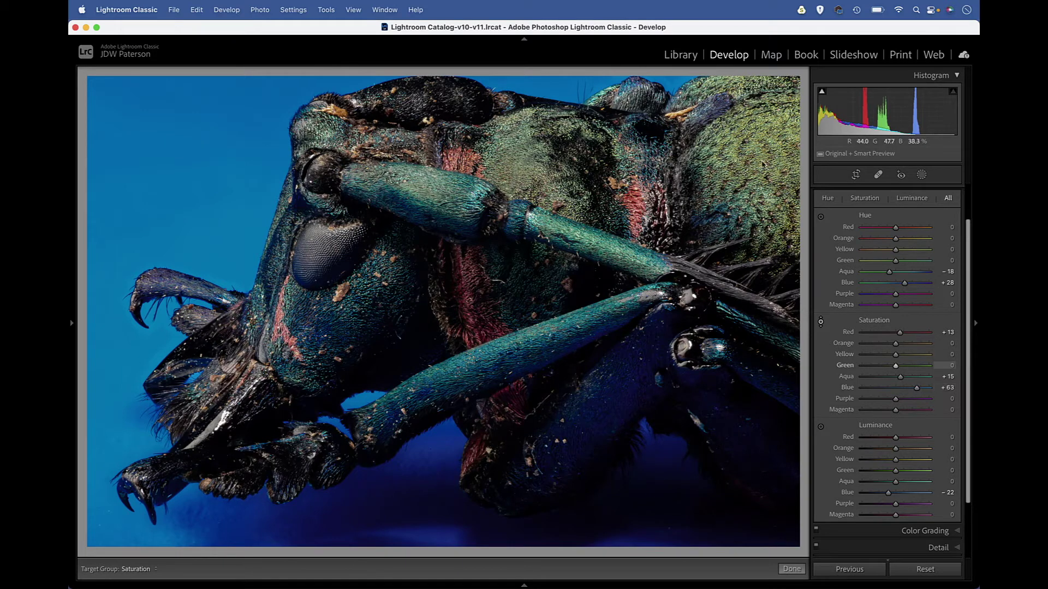
pyautogui.press('Up')
pyautogui.press('Up')
pyautogui.press('Up')
pyautogui.press('Up')
pyautogui.press('Up')
pyautogui.press('Up')
pyautogui.press('Up')
pyautogui.press('Up')
pyautogui.press('Up')
pyautogui.press('Up')
pyautogui.press('Up')
# Try the background at Blue saturation −100, settle on Aqua −25 and Blue +36, and raise the green shell to Yellow +65 and Green +82
pyautogui.moveTo(196, 164); pyautogui.dragTo(196, 251)
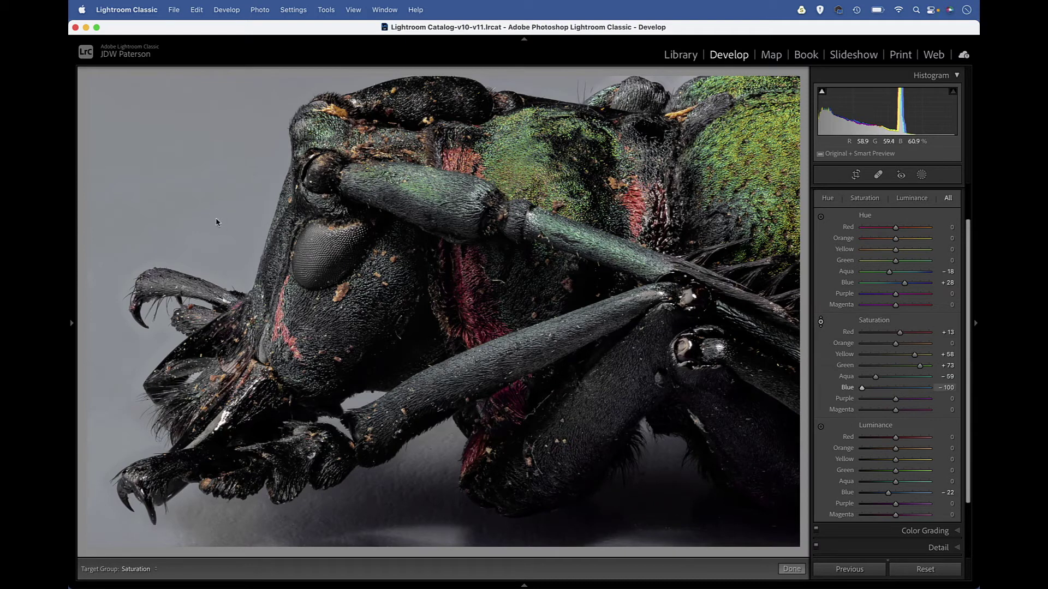
pyautogui.moveTo(208, 226); pyautogui.dragTo(208, 153)
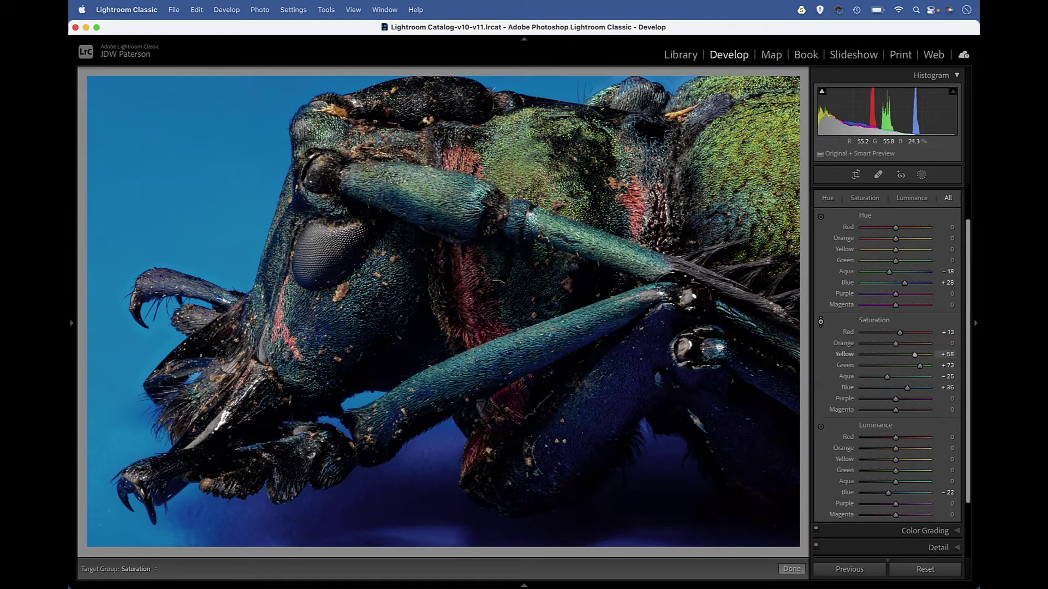
pyautogui.moveTo(767, 174); pyautogui.dragTo(767, 163)
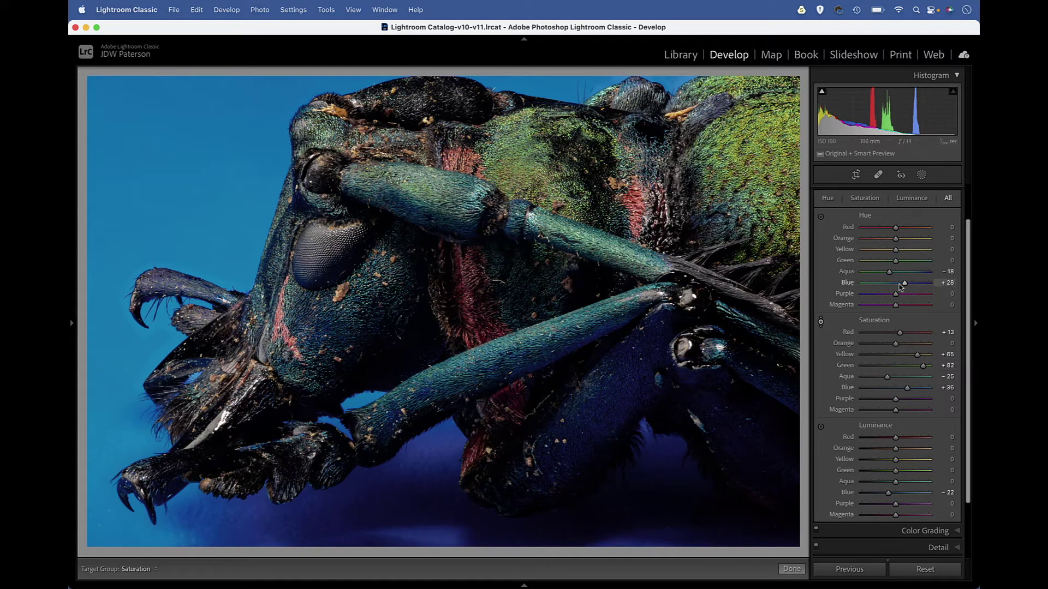
# Set the Basic adjustments to Vibrance +32, Temp +1 and Tint +2
pyautogui.moveTo(966, 297); pyautogui.dragTo(967, 265)
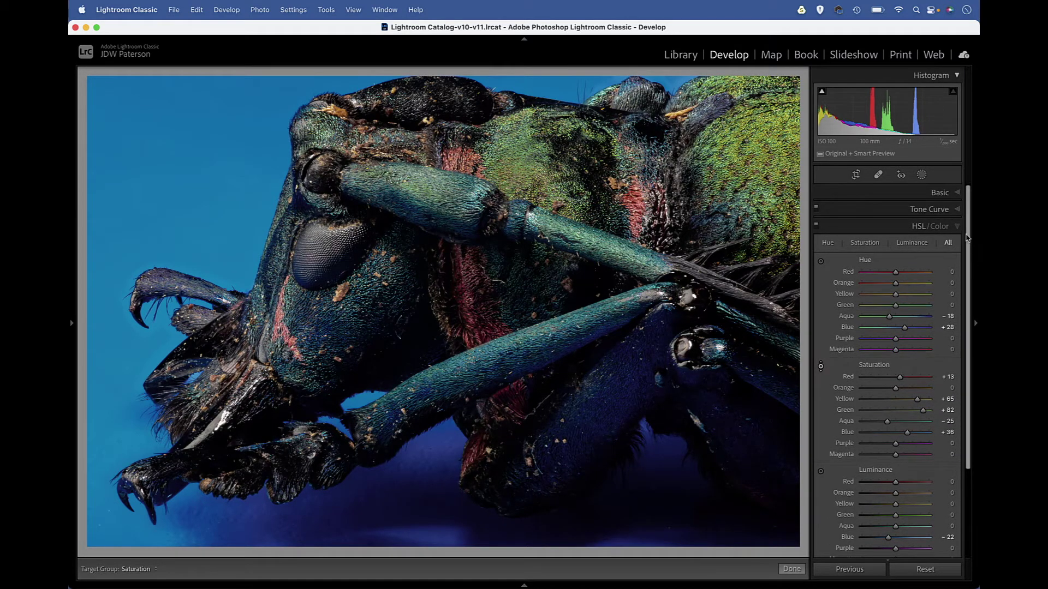
pyautogui.click(956, 195)
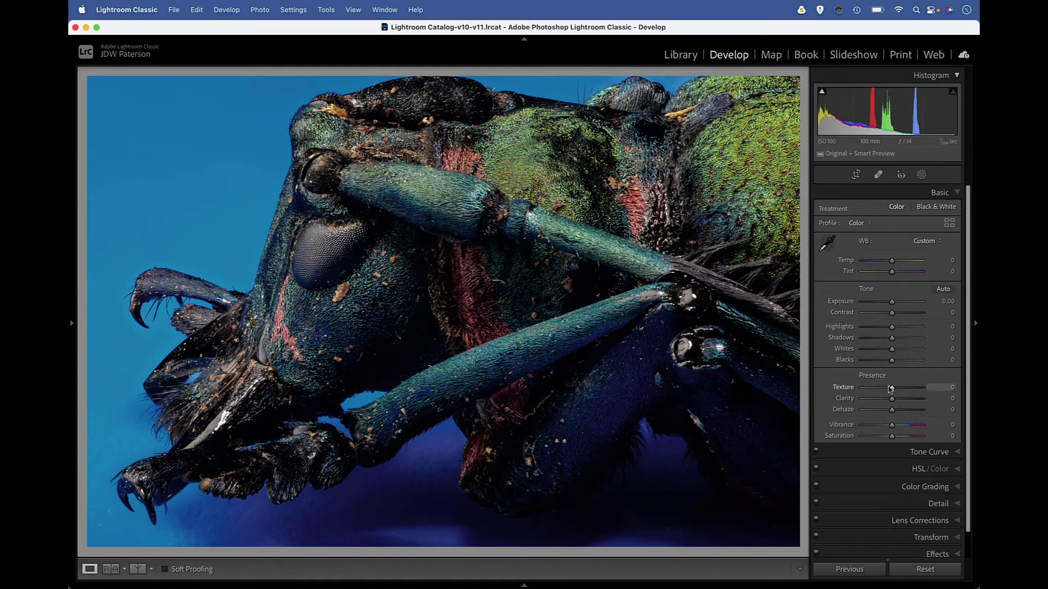
pyautogui.moveTo(892, 426); pyautogui.dragTo(901, 426)
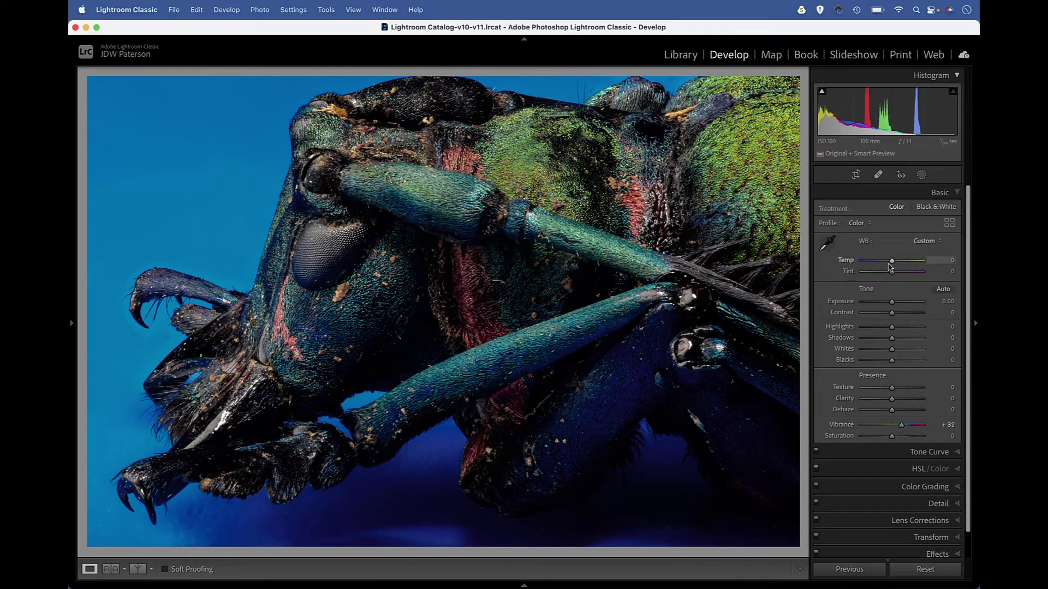
pyautogui.moveTo(891, 262); pyautogui.dragTo(893, 274)
pyautogui.click(137, 569)
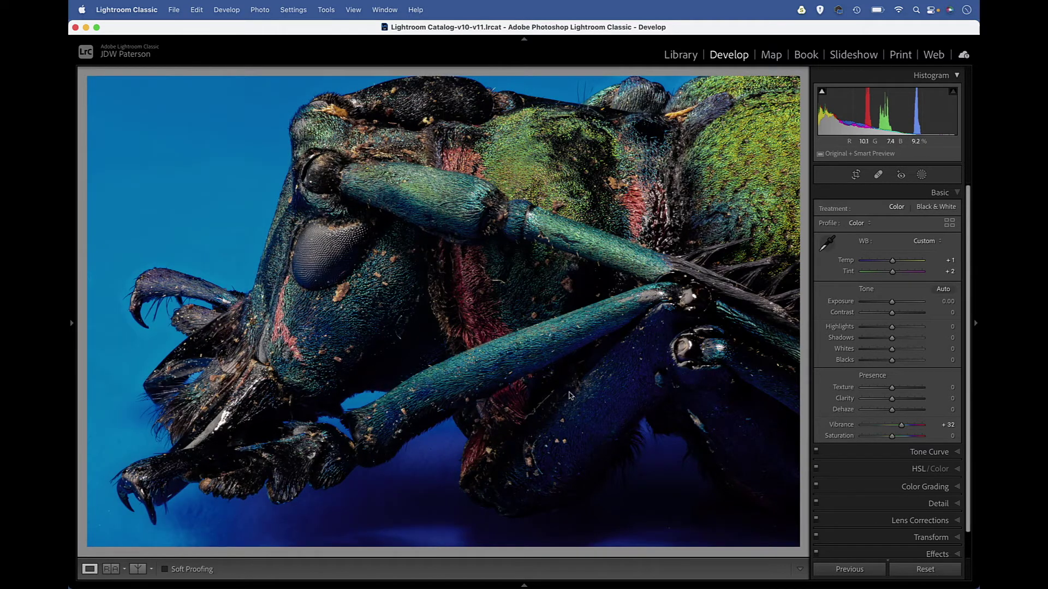
# Bring up the HSL/Color adjustments and convert the photo to black and white
pyautogui.moveTo(967, 320); pyautogui.dragTo(968, 371)
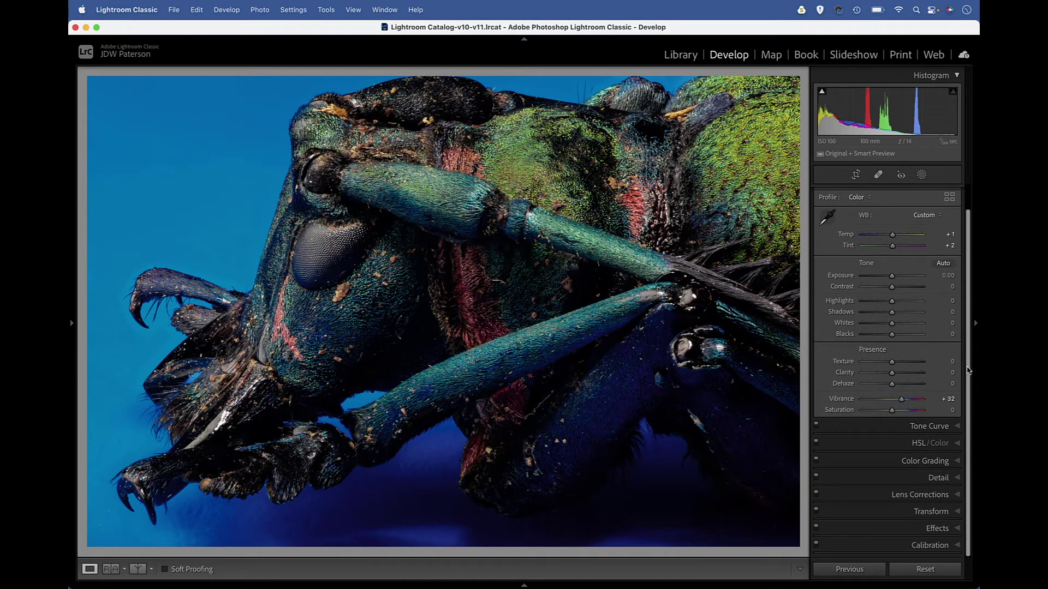
pyautogui.click(956, 444)
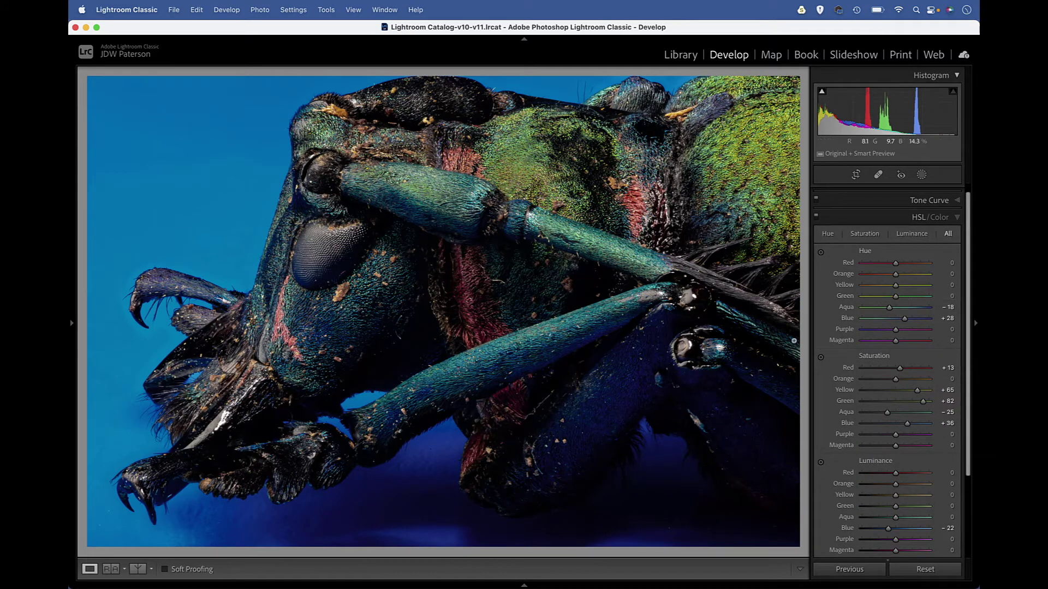
pyautogui.press('v')
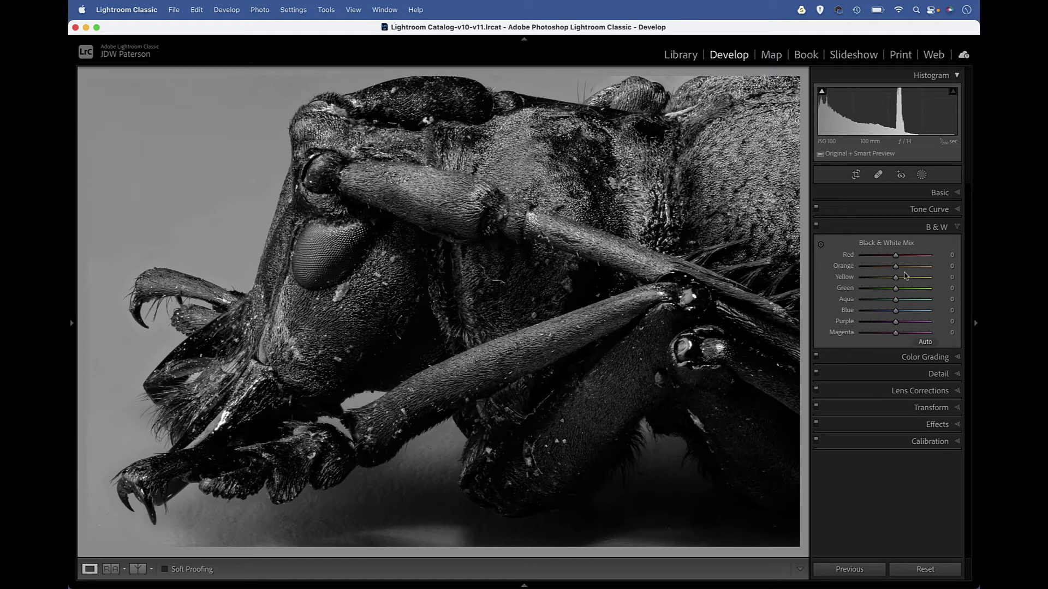
# Adjust the Black & White Mix by targeting image areas, reaching Yellow +10, Green +83, Aqua +60 and Blue −88
pyautogui.click(821, 246)
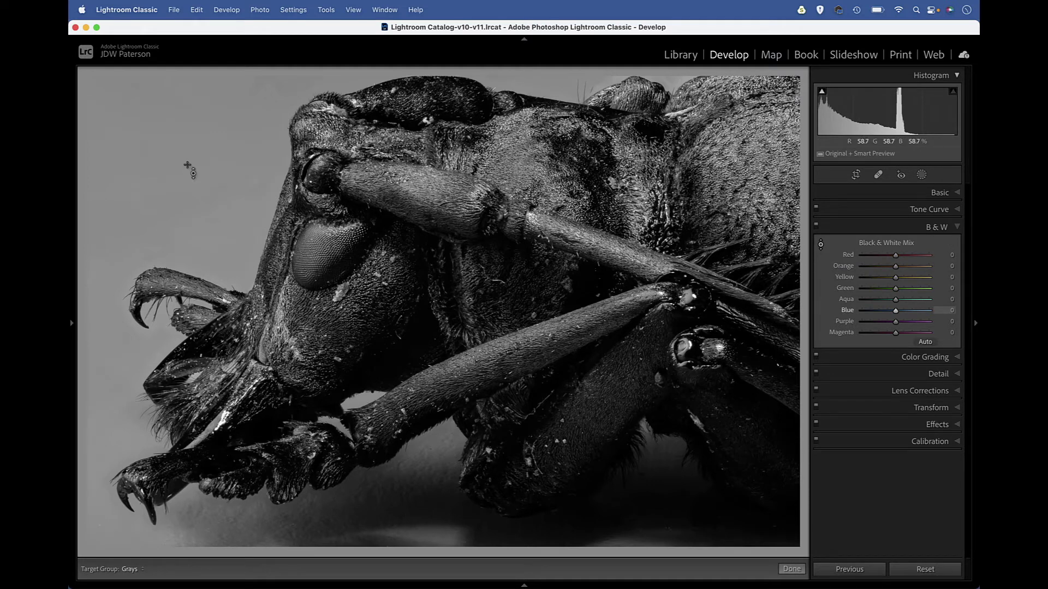
pyautogui.moveTo(191, 164)
pyautogui.mouseDown()
pyautogui.moveTo(191, 218)
pyautogui.moveTo(192, 184)
pyautogui.mouseUp()
pyautogui.moveTo(430, 190); pyautogui.dragTo(430, 128)
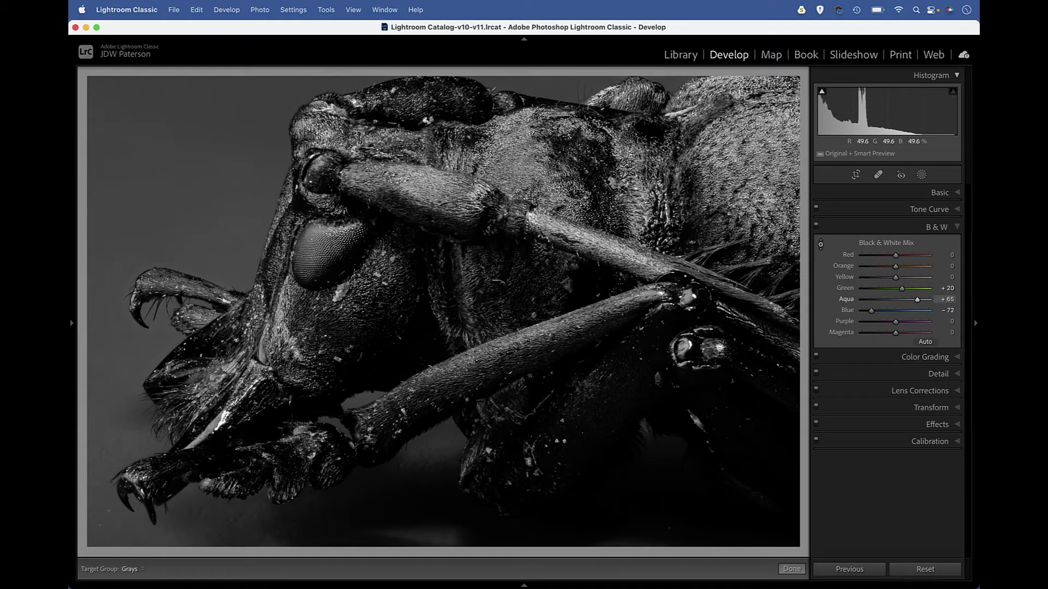
pyautogui.moveTo(739, 171); pyautogui.dragTo(739, 136)
pyautogui.moveTo(497, 327); pyautogui.dragTo(502, 355)
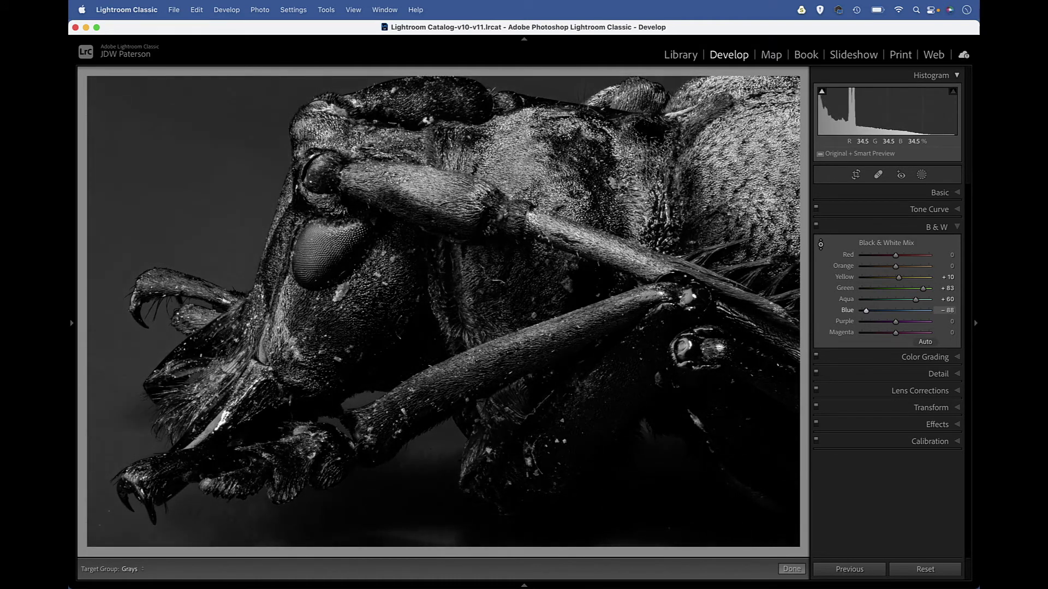
# Set Exposure to +0.85 in the Basic adjustments and switch the treatment back to Color
pyautogui.click(938, 194)
pyautogui.moveTo(892, 305); pyautogui.dragTo(897, 306)
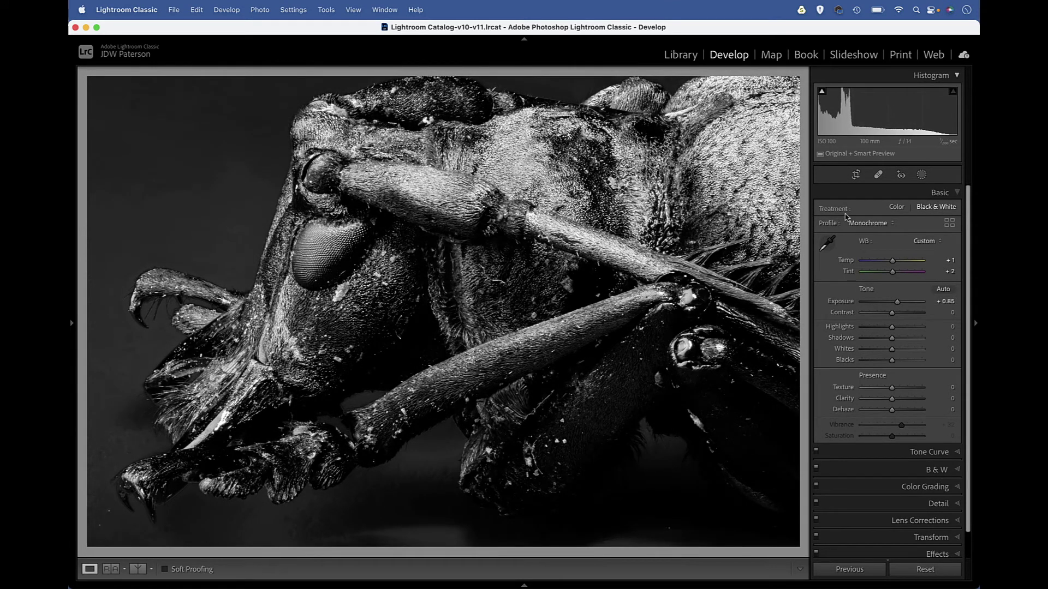
pyautogui.click(896, 210)
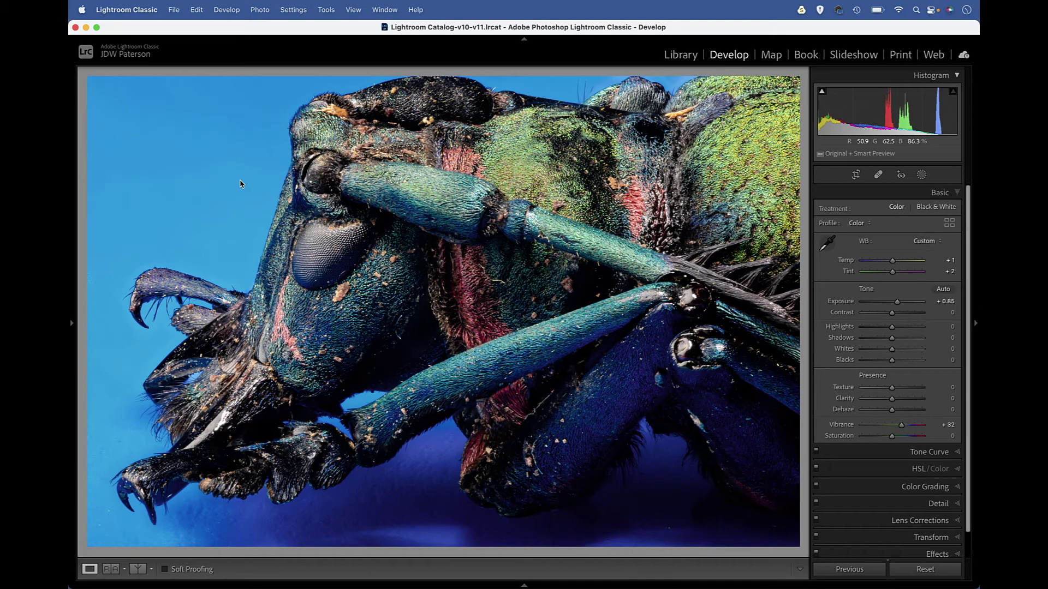
# Shift the blue background's hue with targeted adjustment, setting Aqua to −22 and Blue to +9
pyautogui.press('alt')
pyautogui.press('super+alt+shift+h')
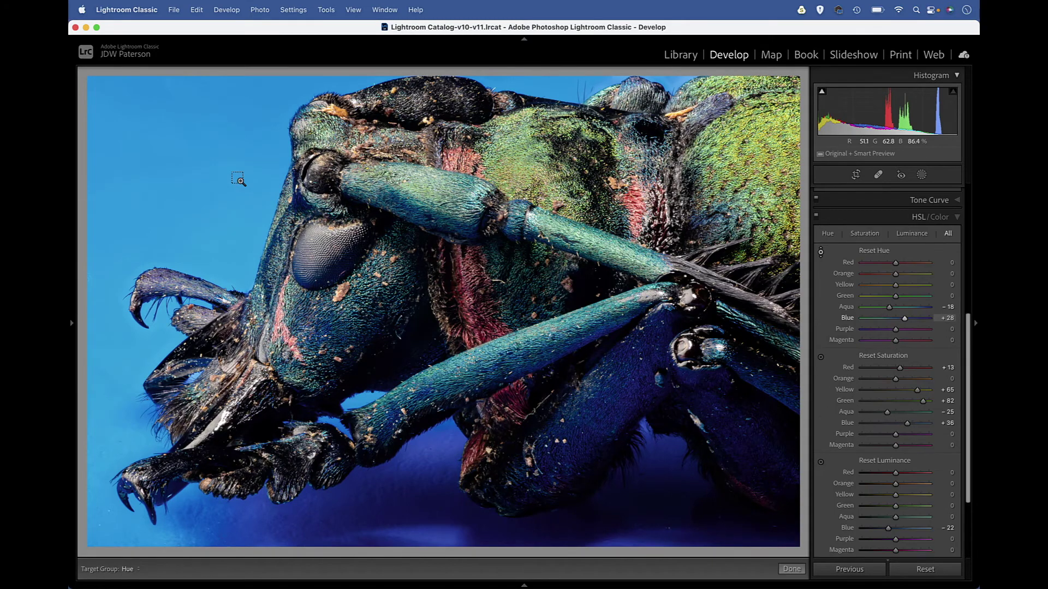
pyautogui.moveTo(246, 464); pyautogui.dragTo(245, 479)
pyautogui.moveTo(235, 177)
pyautogui.mouseDown()
pyautogui.moveTo(235, 191)
pyautogui.moveTo(235, 175)
pyautogui.mouseUp()
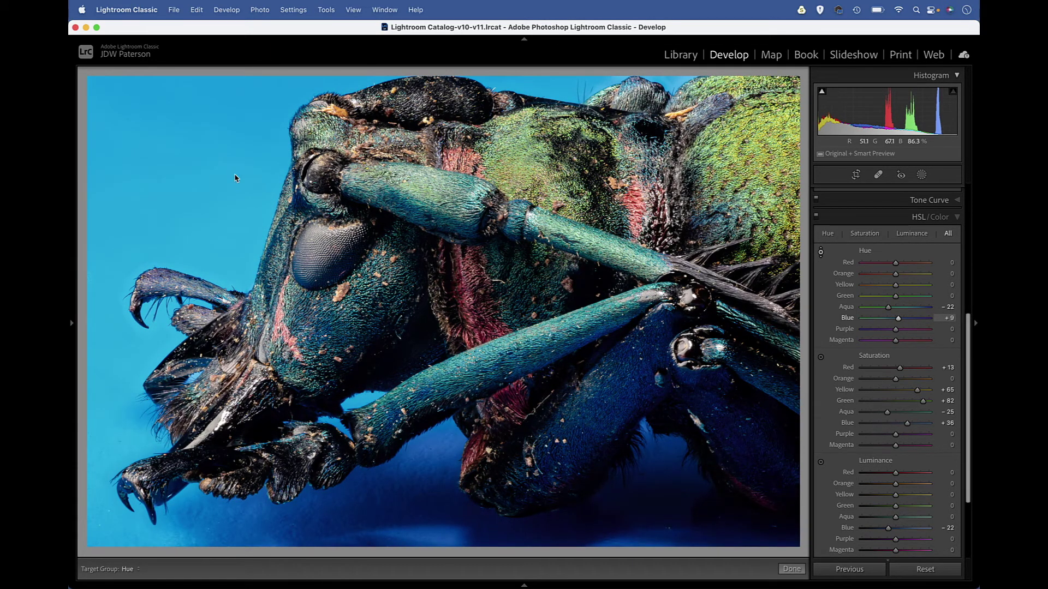
# Darken the blue background to Aqua −7 and Blue −57 luminance and reduce Yellow saturation to +58, using targeted adjustment for both
pyautogui.press('alt')
pyautogui.press('super+alt+shift+l')
pyautogui.moveTo(235, 178); pyautogui.dragTo(234, 189)
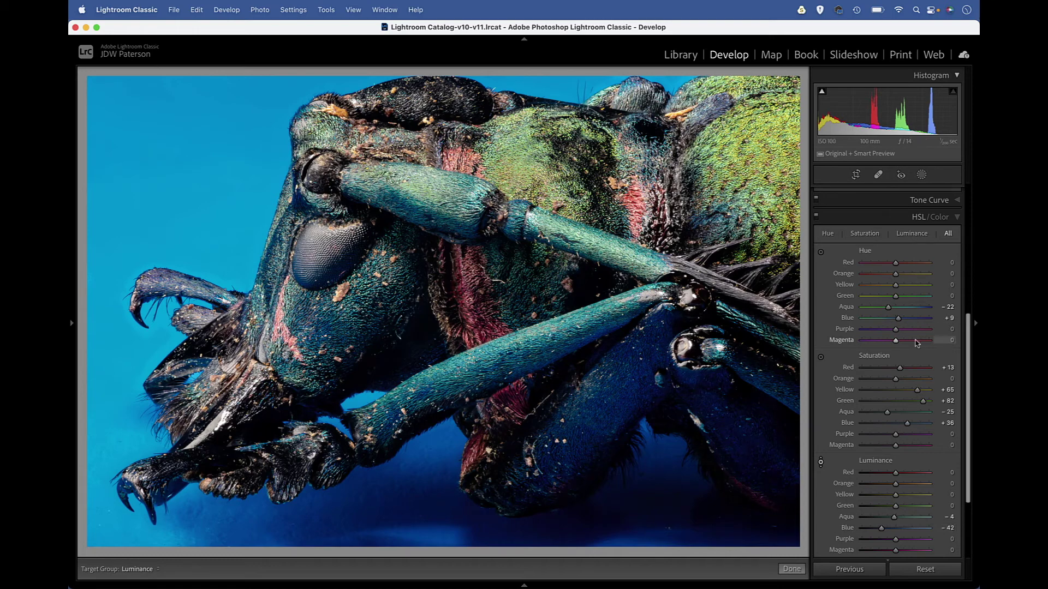
pyautogui.moveTo(246, 121); pyautogui.dragTo(247, 130)
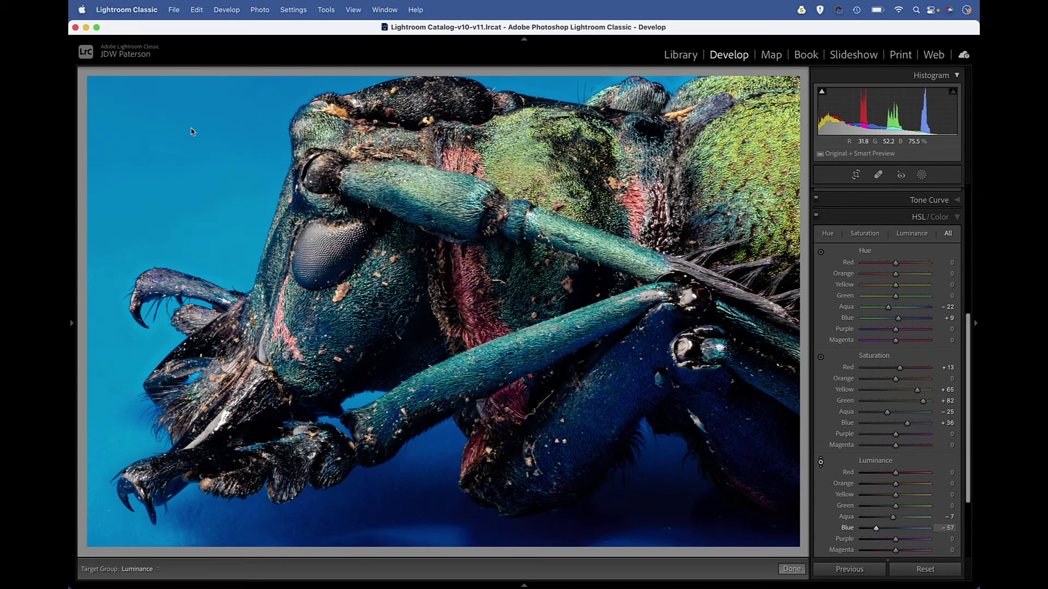
pyautogui.press('super+alt+shift+s')
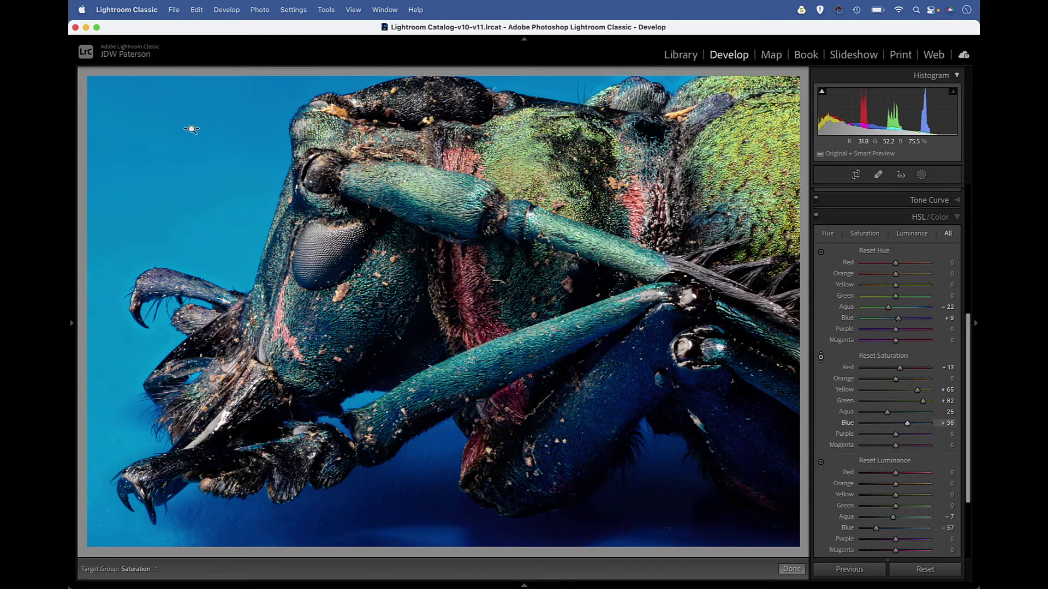
pyautogui.moveTo(488, 158); pyautogui.dragTo(488, 166)
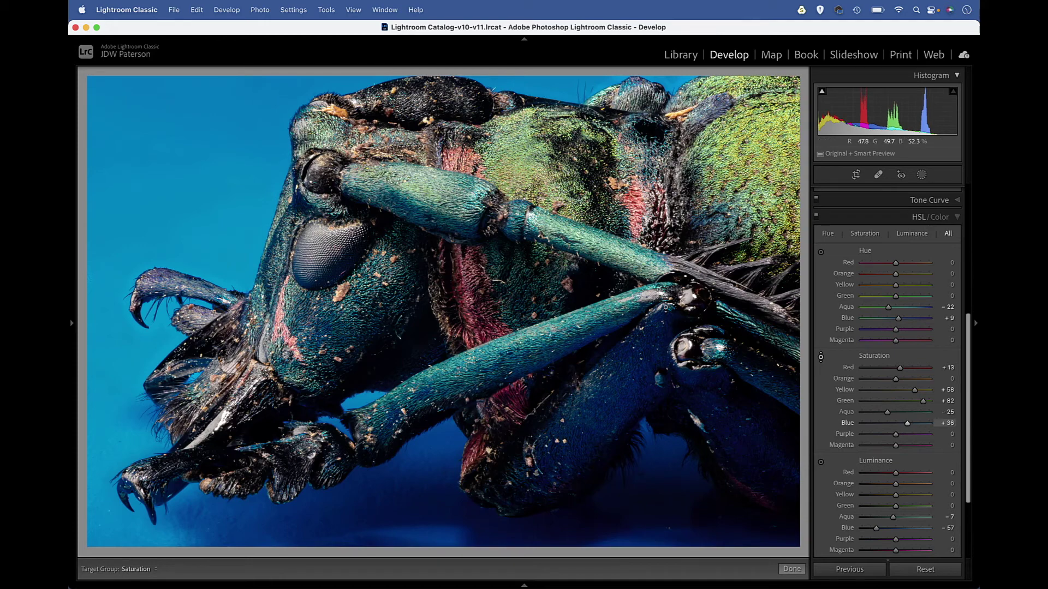
# Switch to Adobe Lightroom, set Red saturation to +16 in the Color Mixer, and open its choice of adjustment types
pyautogui.moveTo(586, 582)
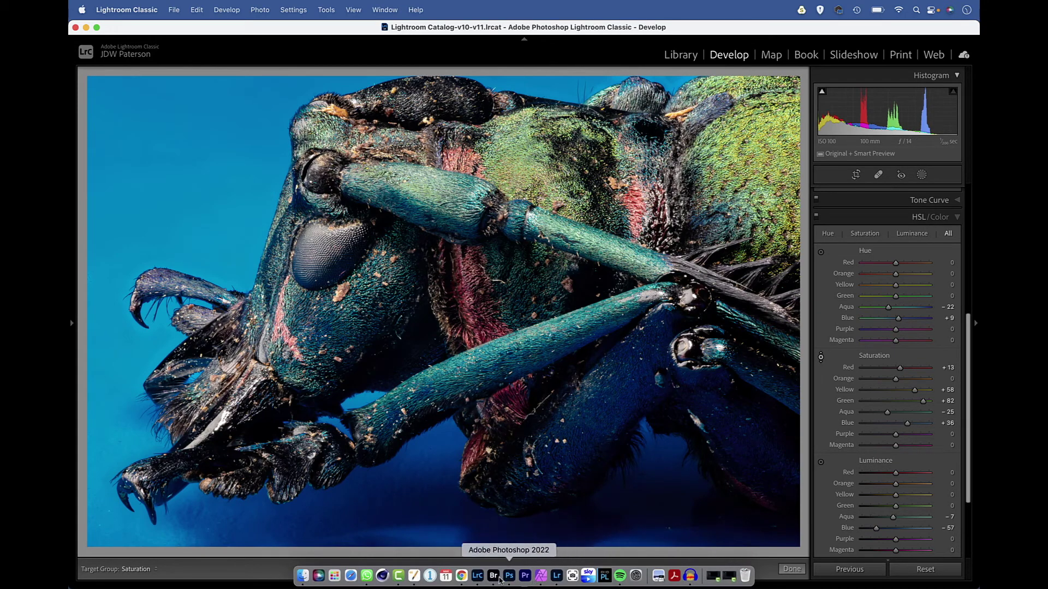
pyautogui.click(557, 576)
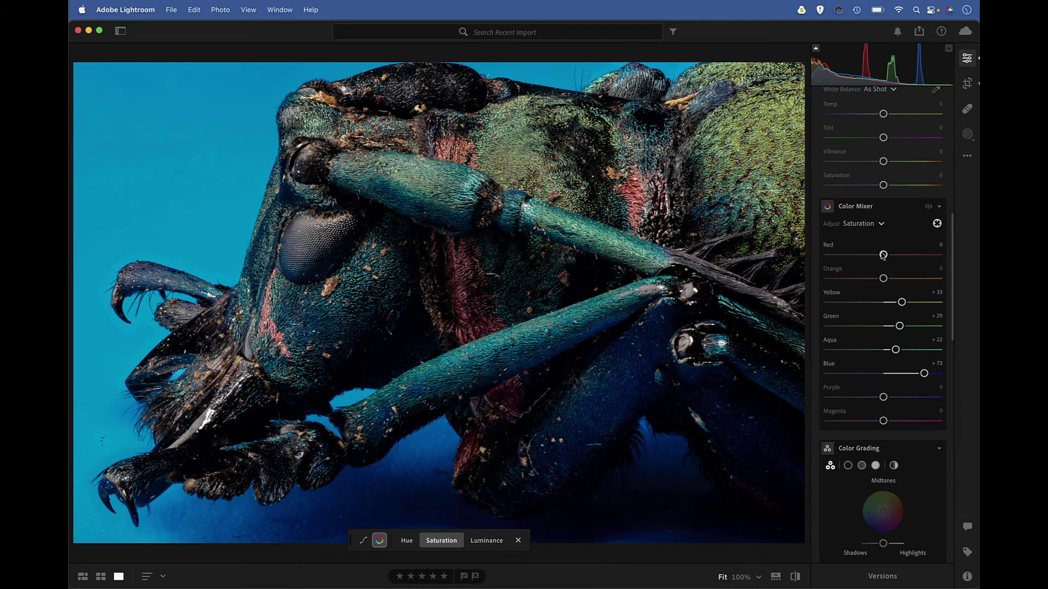
pyautogui.moveTo(883, 255); pyautogui.dragTo(892, 255)
pyautogui.click(861, 225)
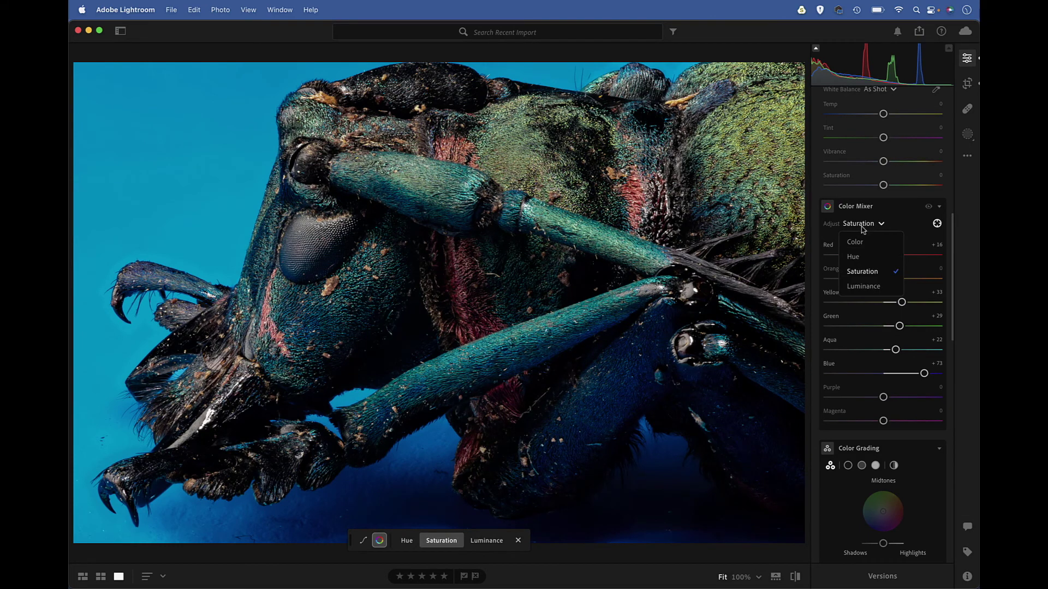